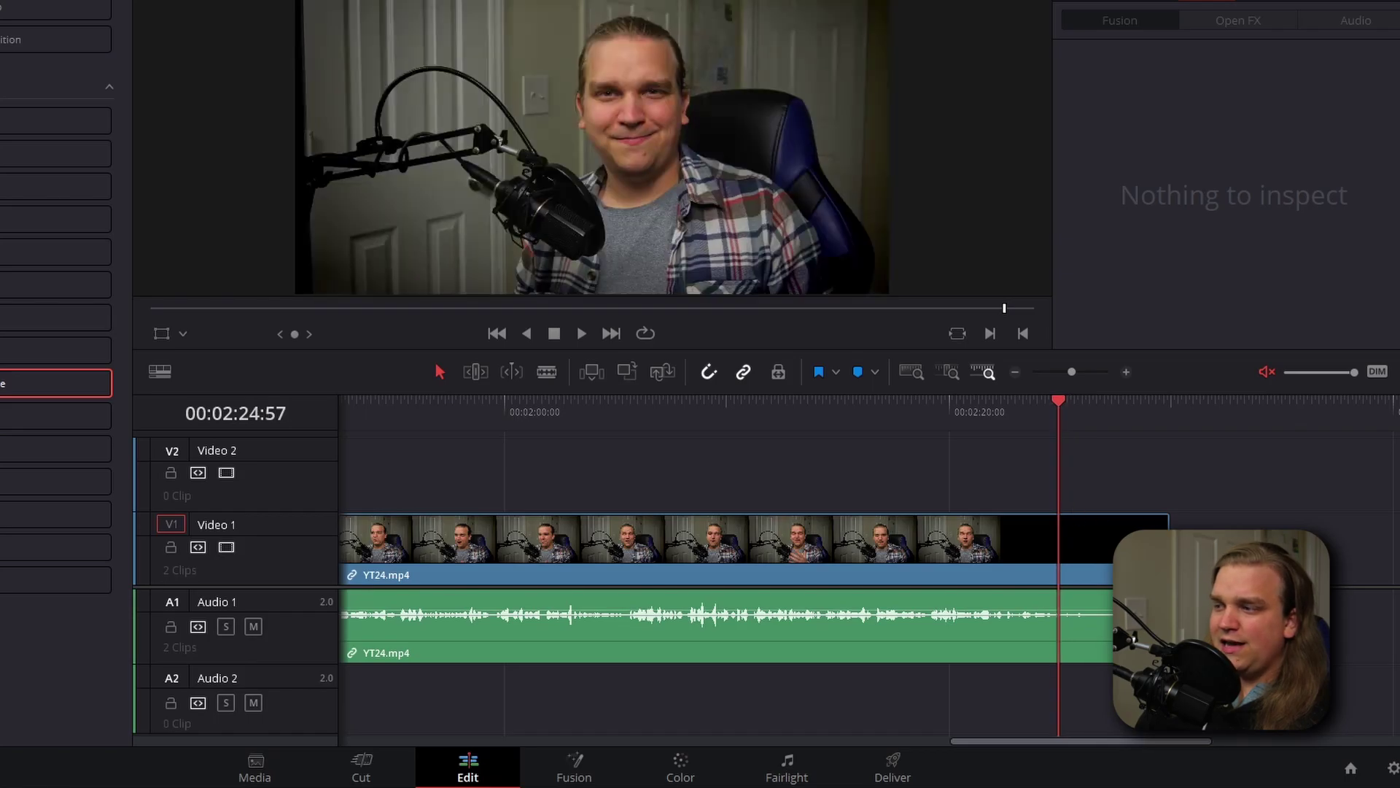
Step: Trim the black frames off YT24.mp4's end and split the clip at 00:02:15:08
drag(1161, 569, 1057, 569)
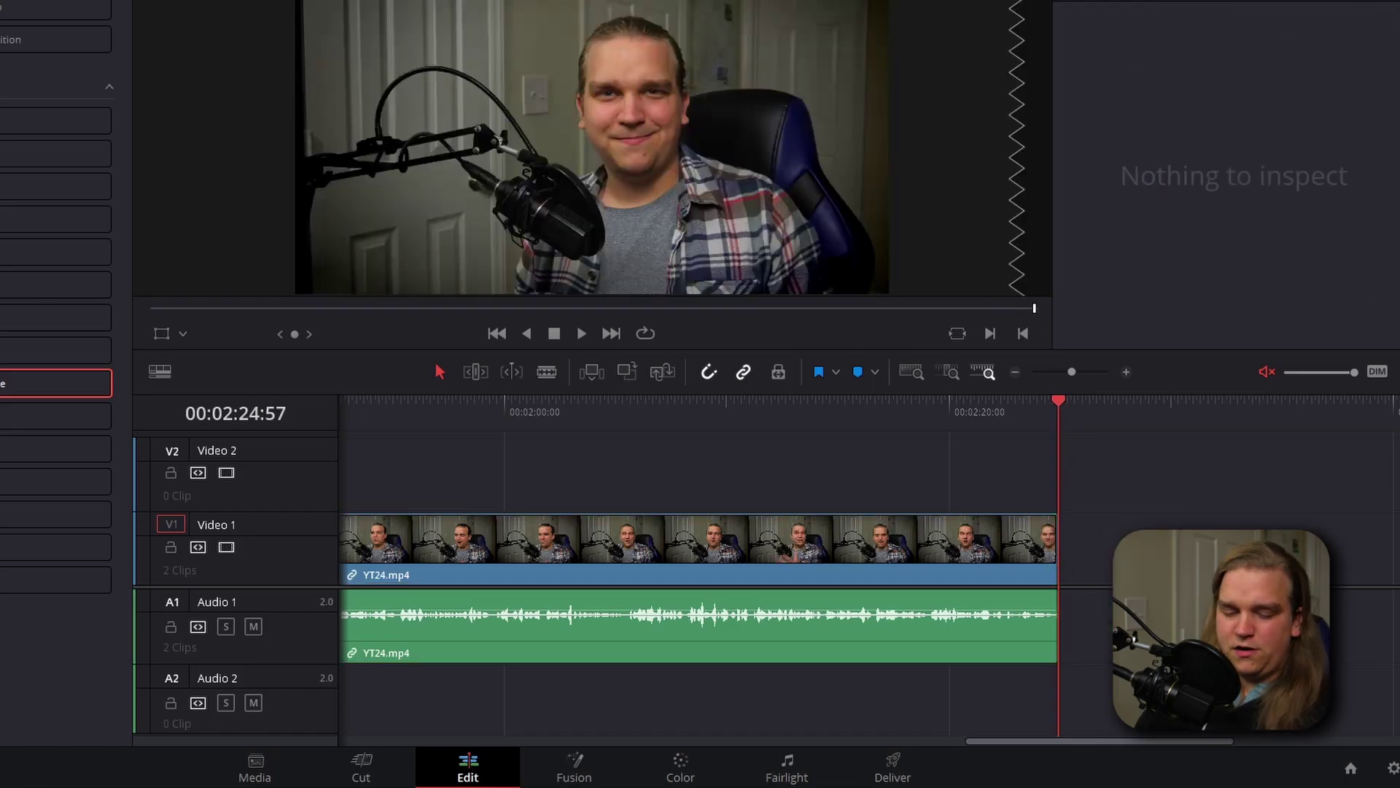
drag(925, 413, 828, 416)
key(space)
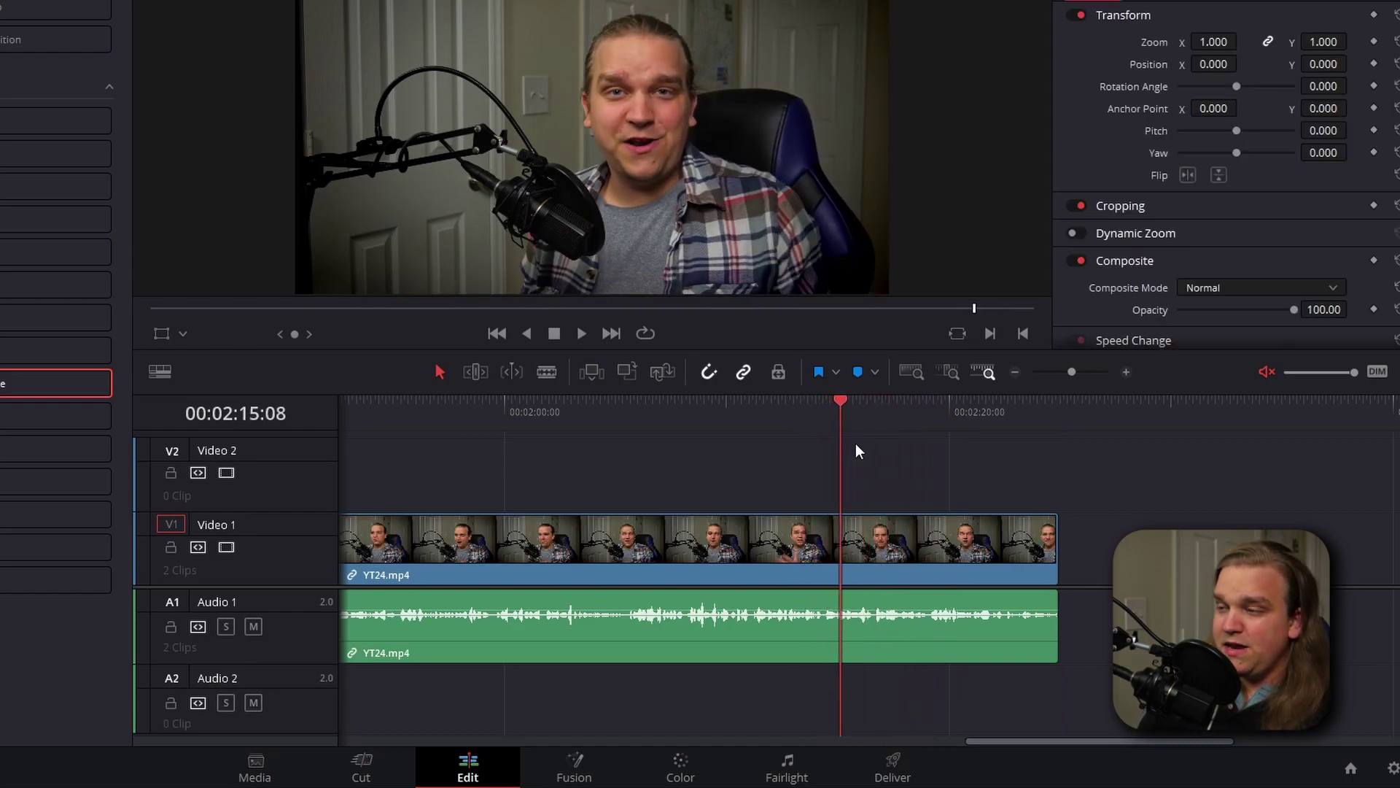
key(ctrl+backslash)
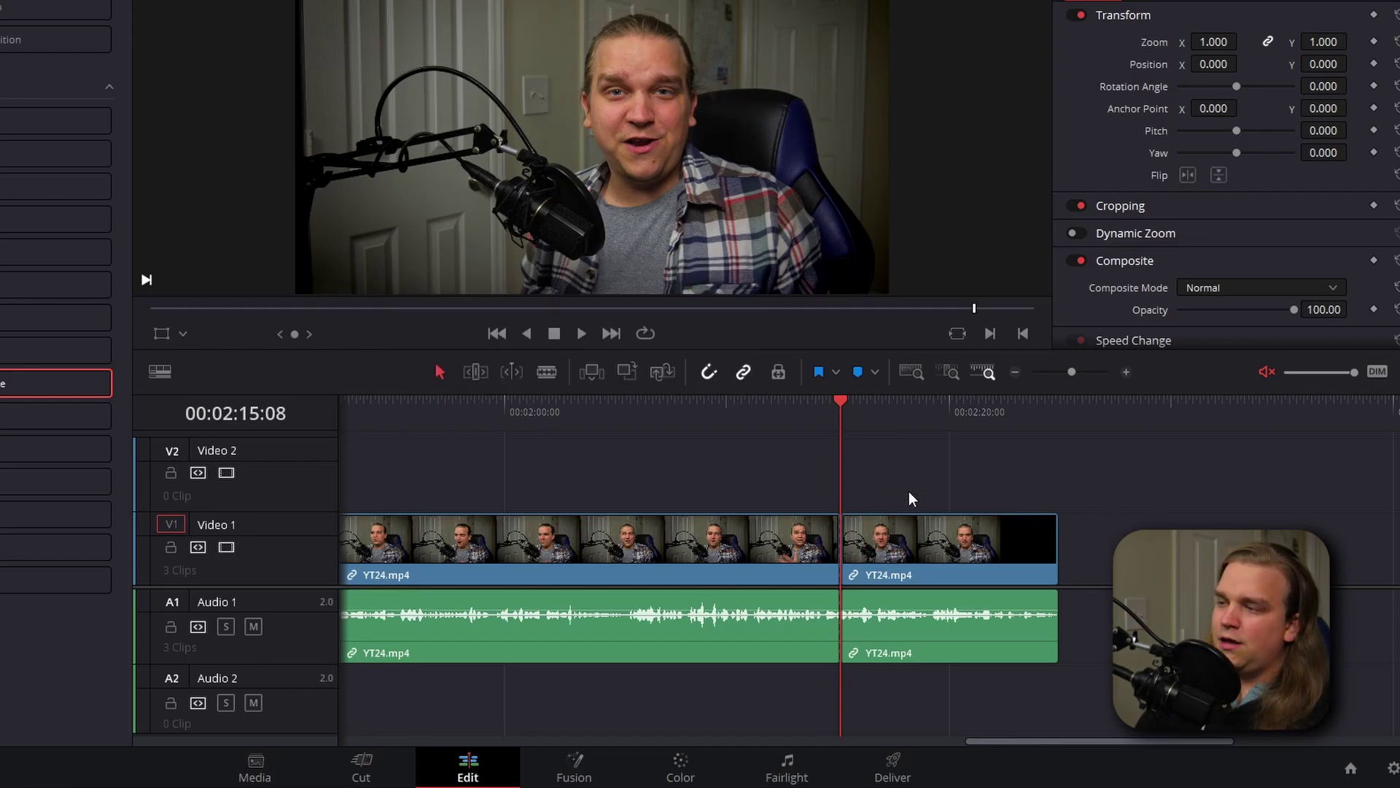
mouse_move(836, 432)
mouse_down()
mouse_move(798, 429)
mouse_move(834, 451)
mouse_up()
click(869, 411)
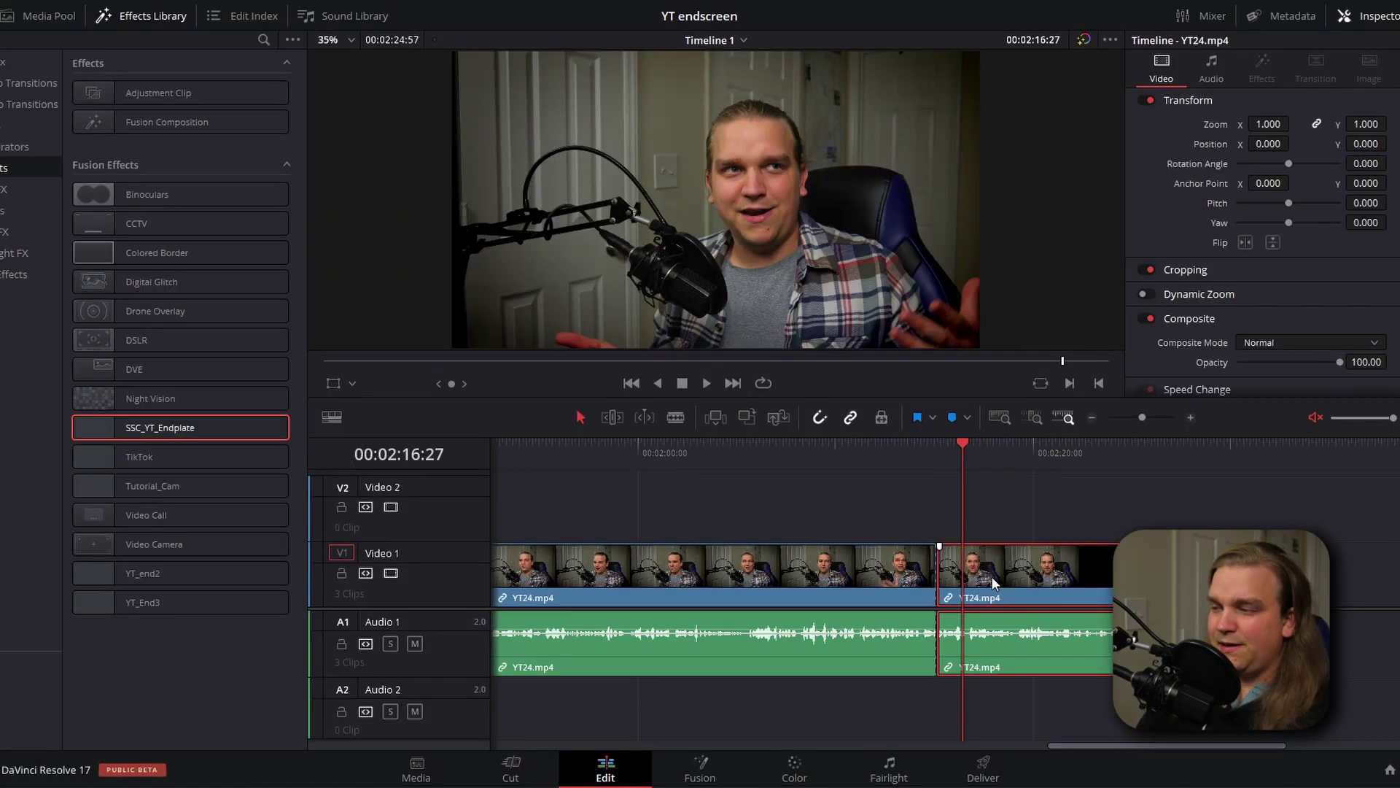
Step: Turn the second YT24.mp4 piece into Compound Clip 6
right_click(991, 576)
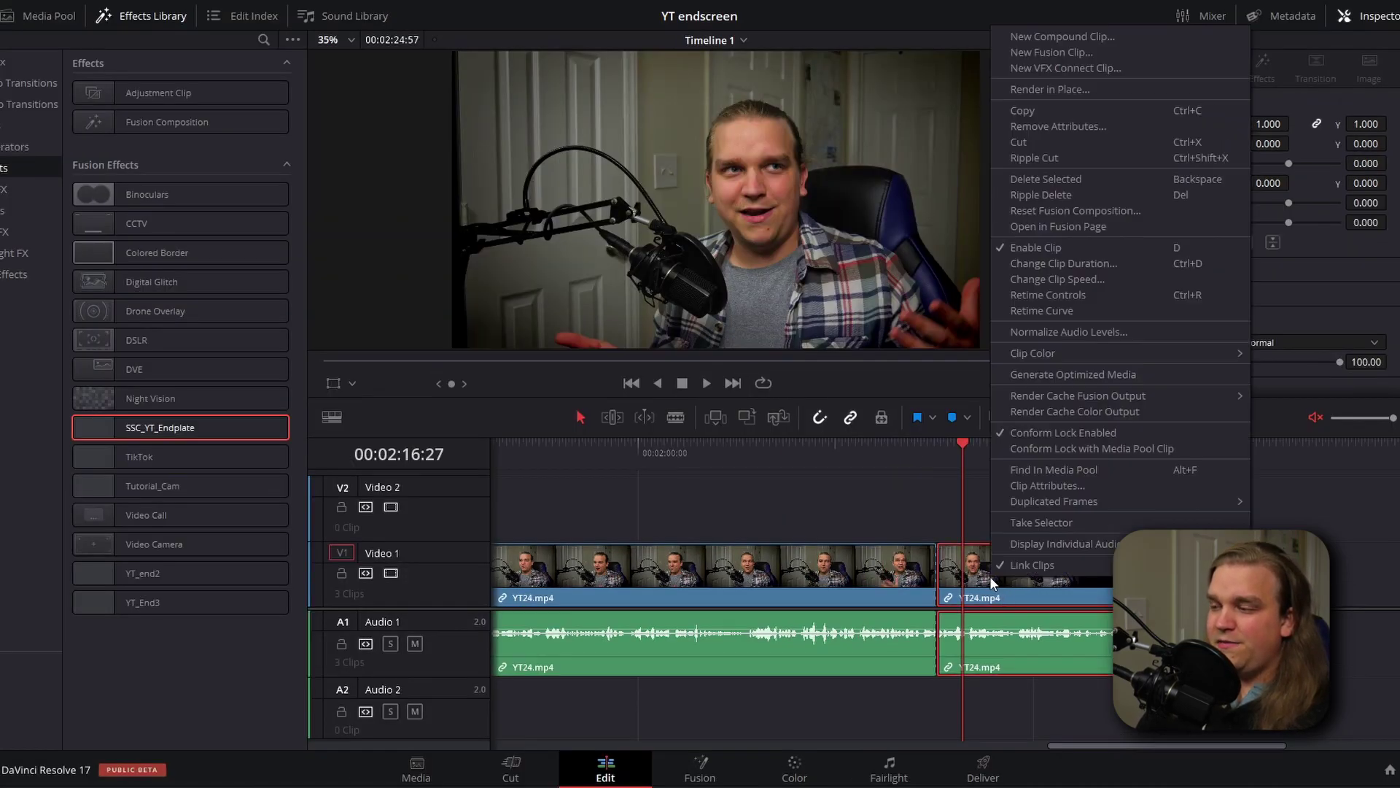
click(1079, 38)
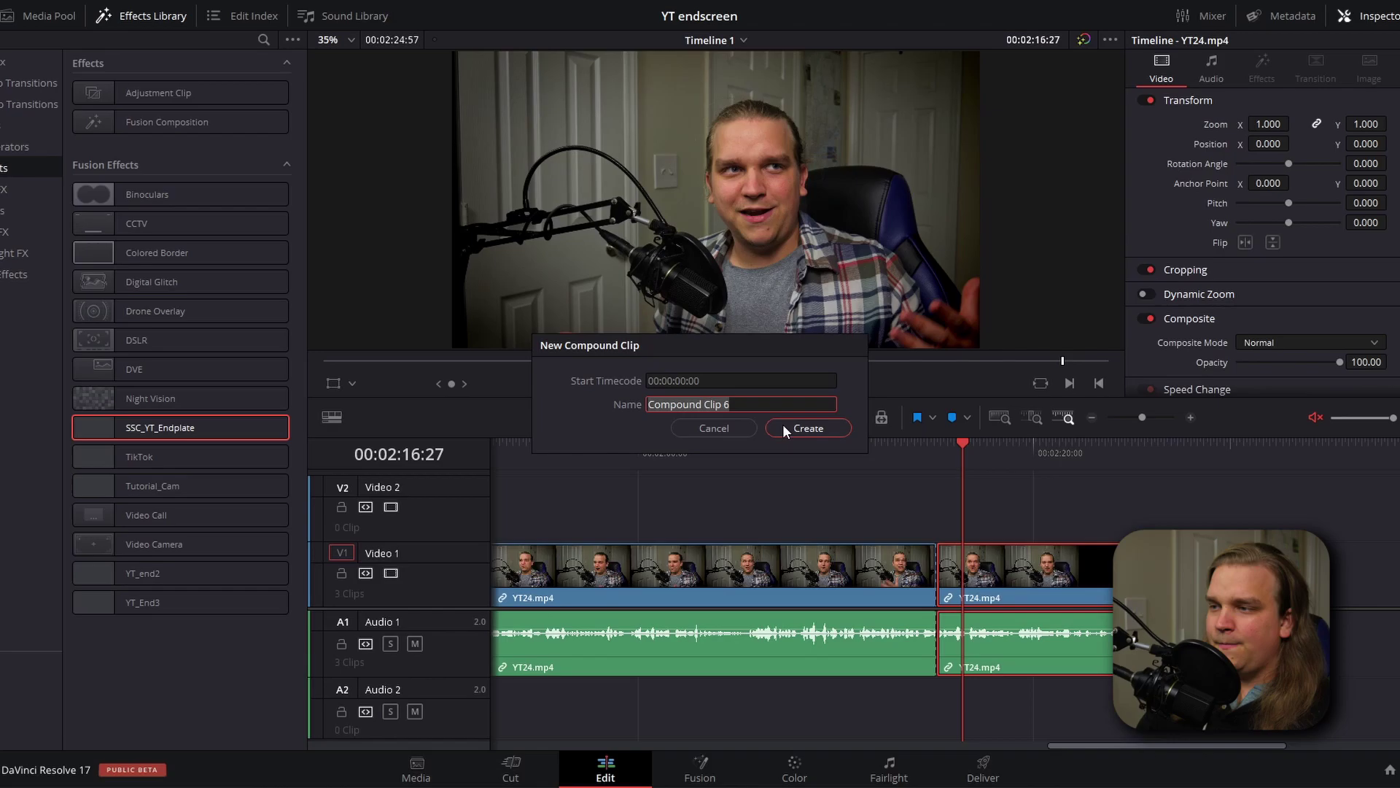
click(785, 430)
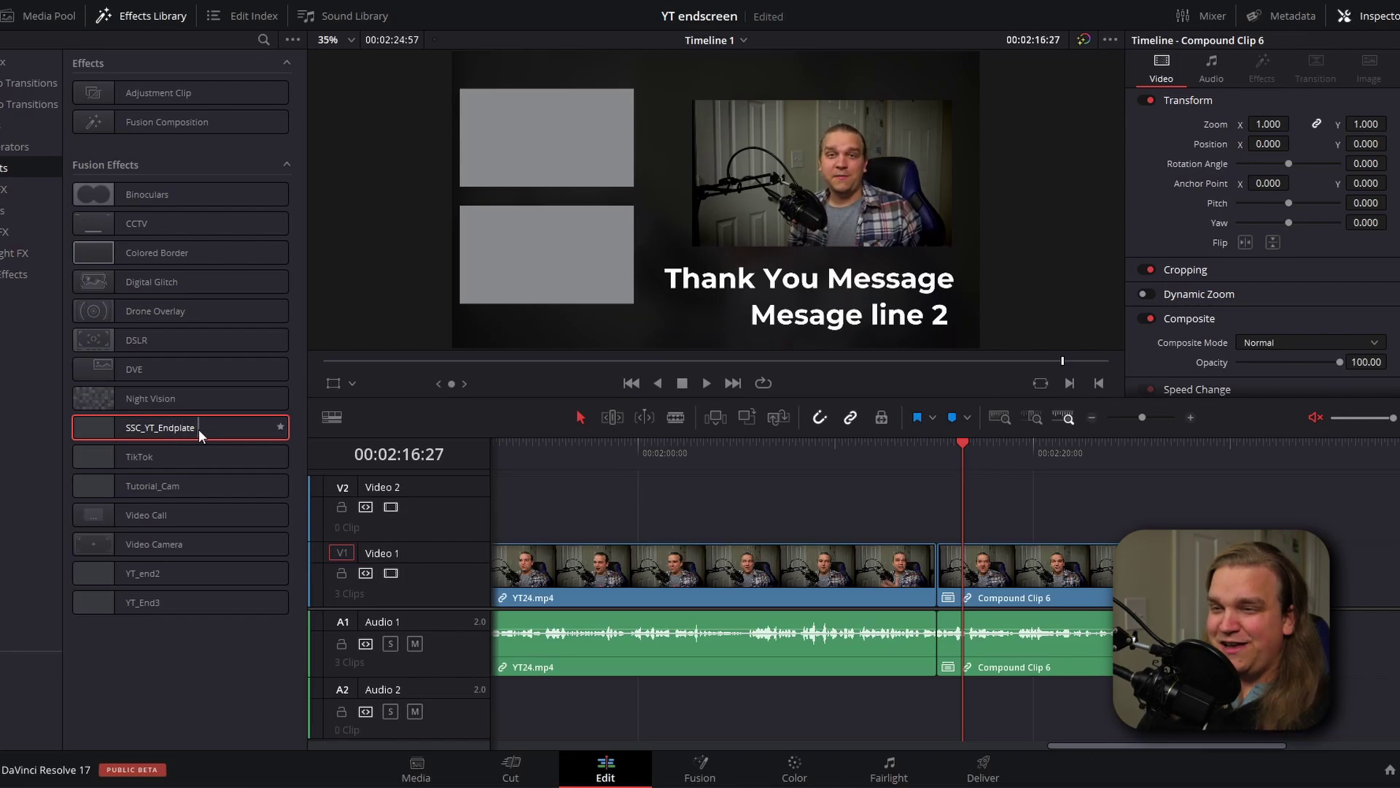
Step: Apply the SSC_YT_Endplate Fusion effect to Compound Clip 6 and play back the endscreen transition
drag(200, 429, 1075, 571)
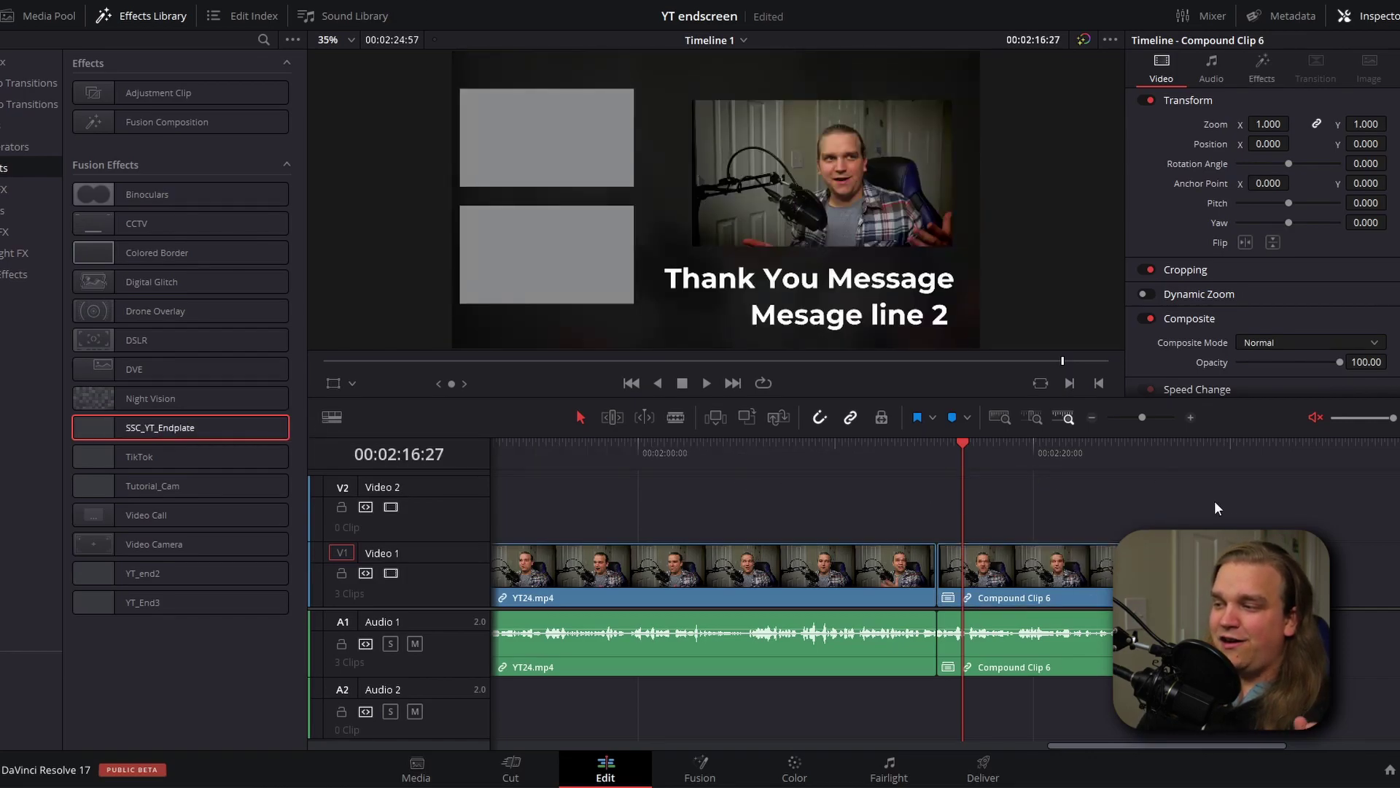
click(938, 446)
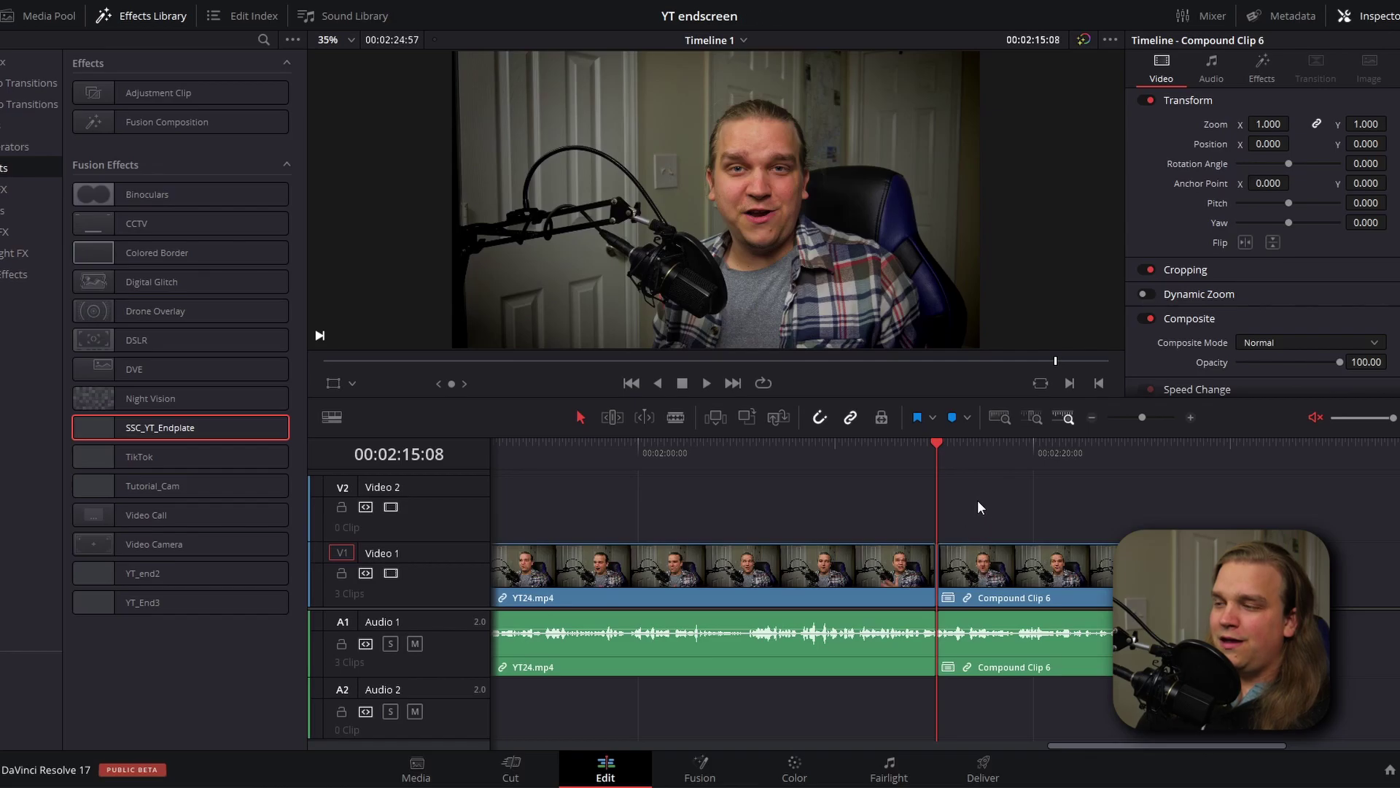
key(space)
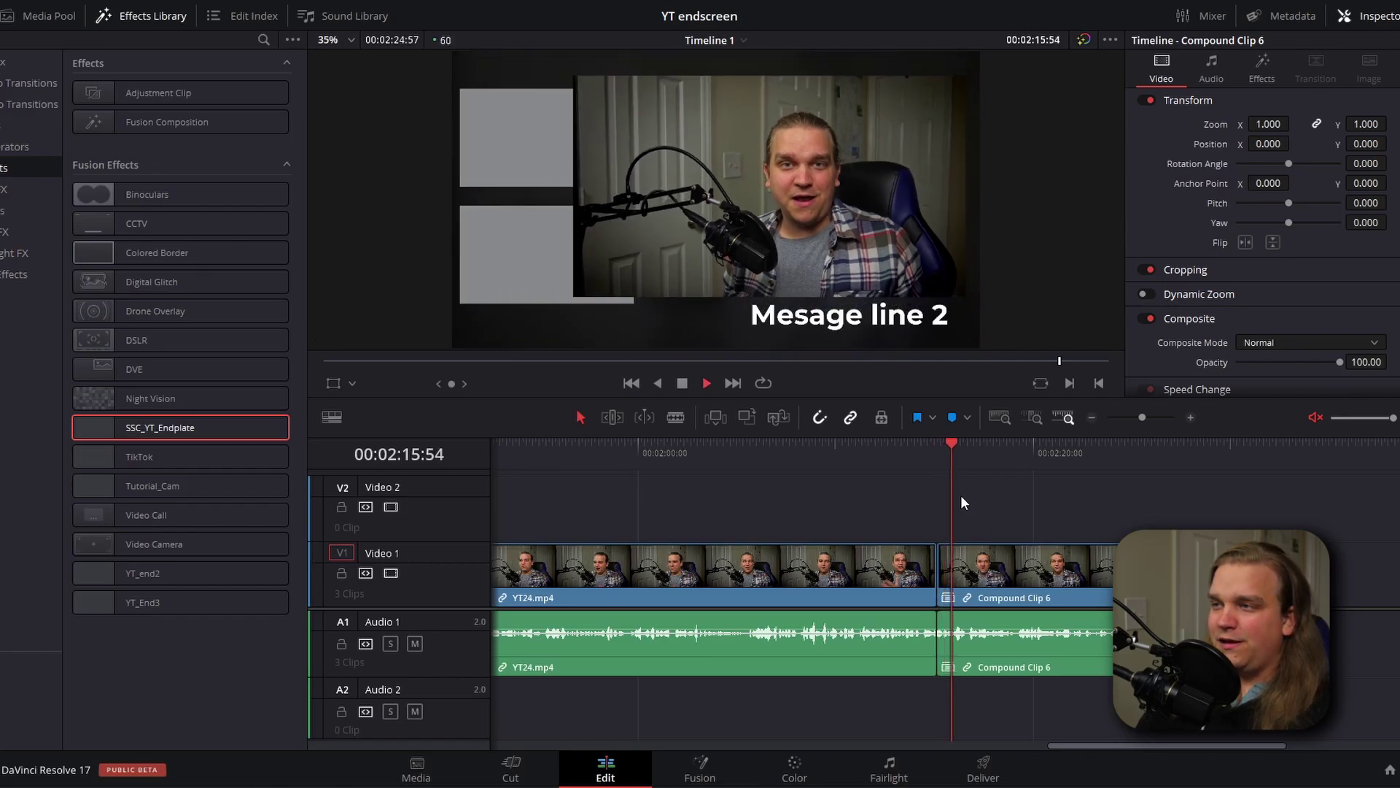
key(space)
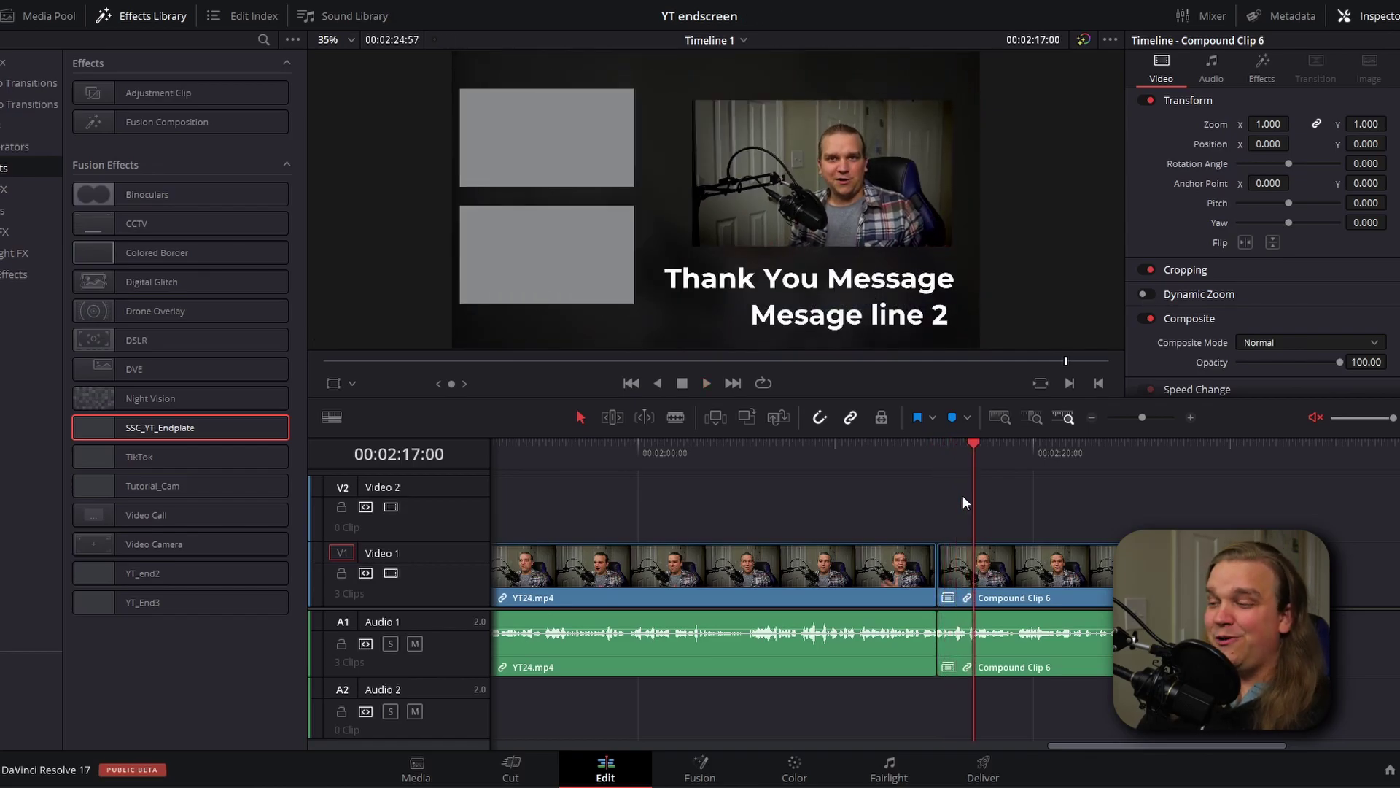
drag(865, 450, 911, 466)
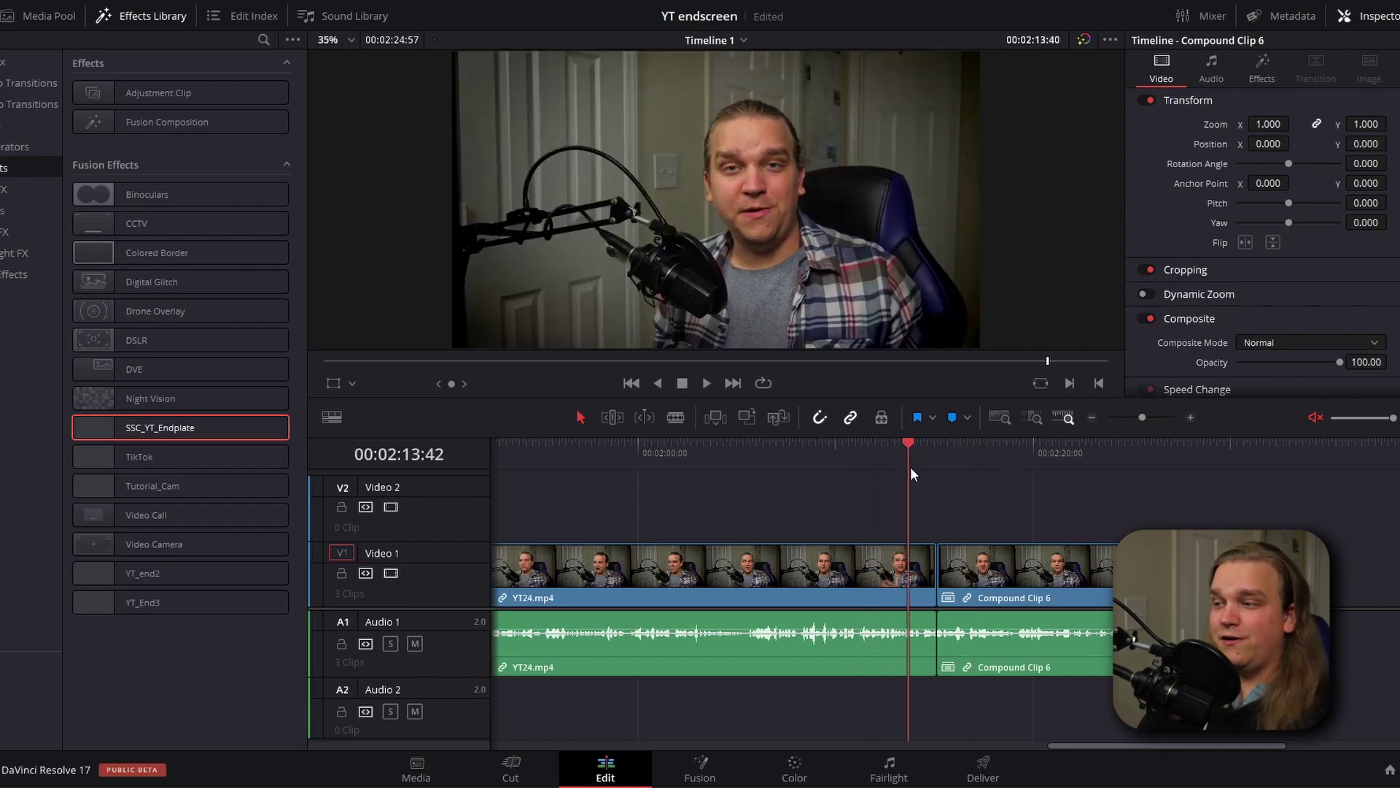
key(space)
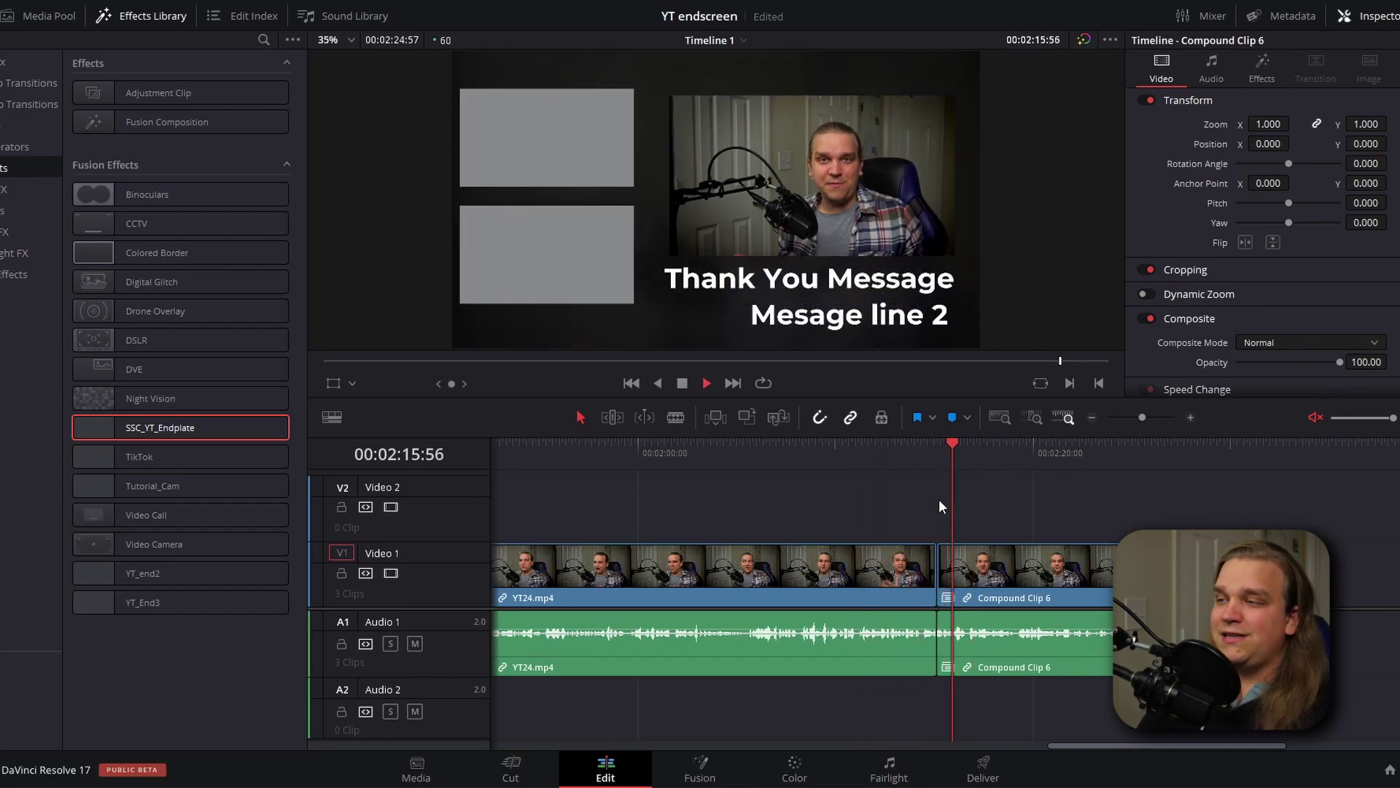
key(space)
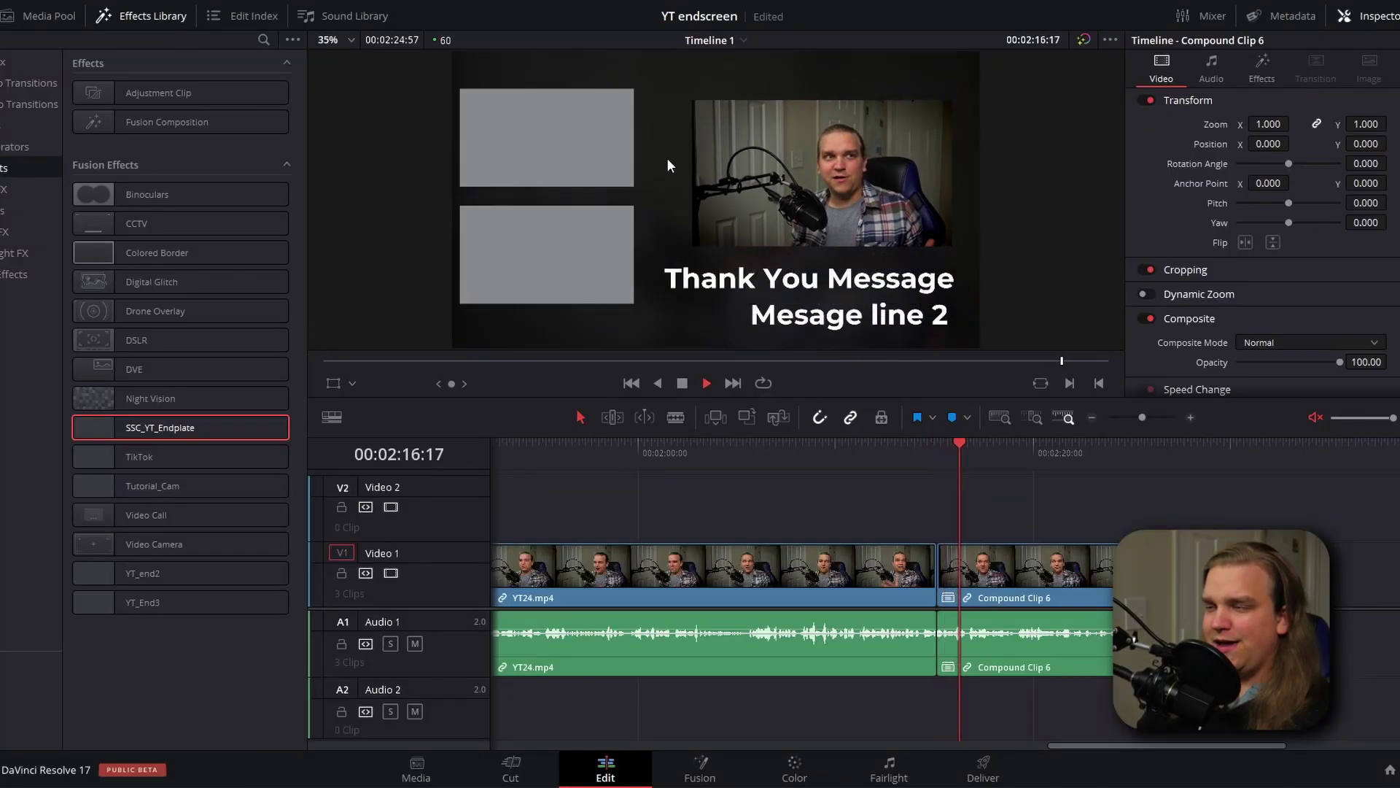
click(930, 449)
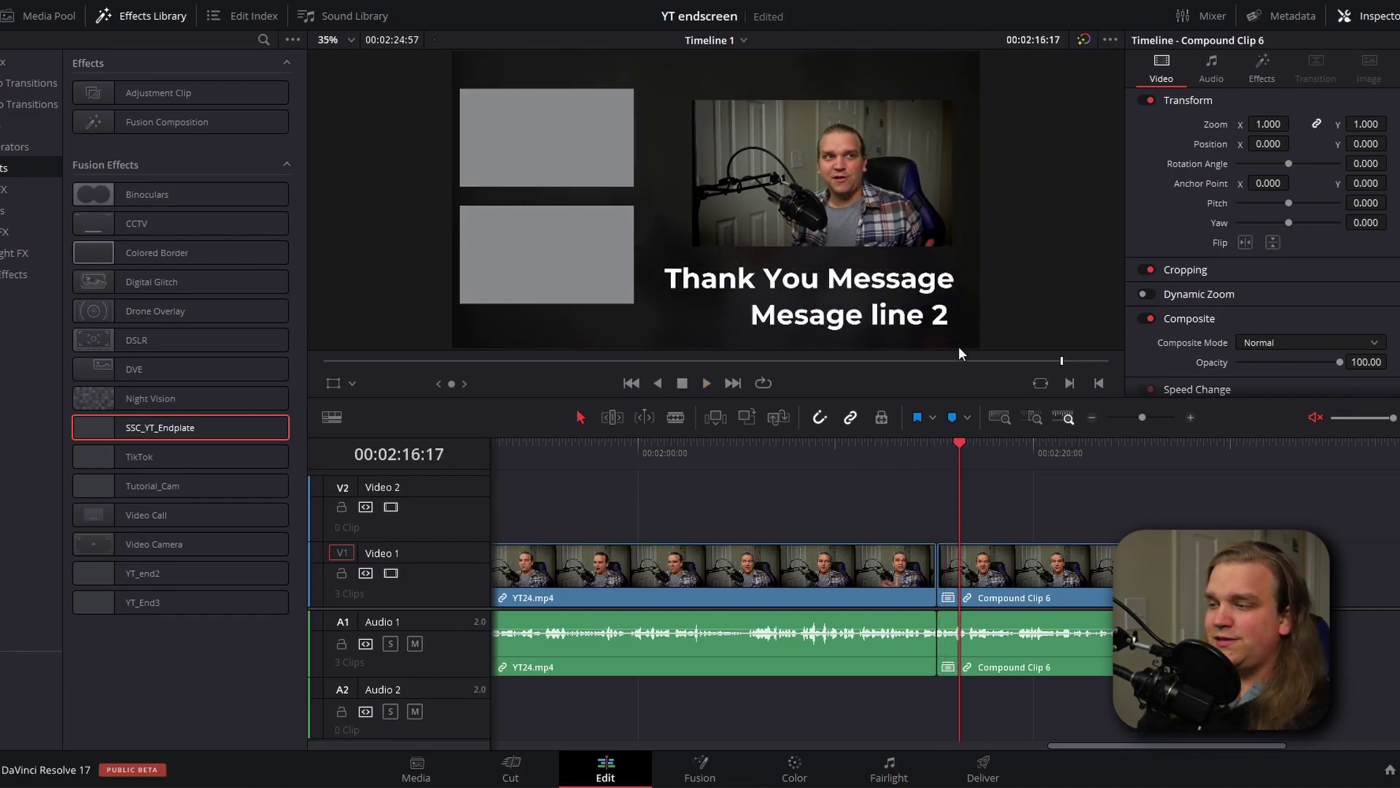
Step: Set Render Cache Fusion Output to On for Compound Clip 6 and scrub the cached endscreen
right_click(996, 591)
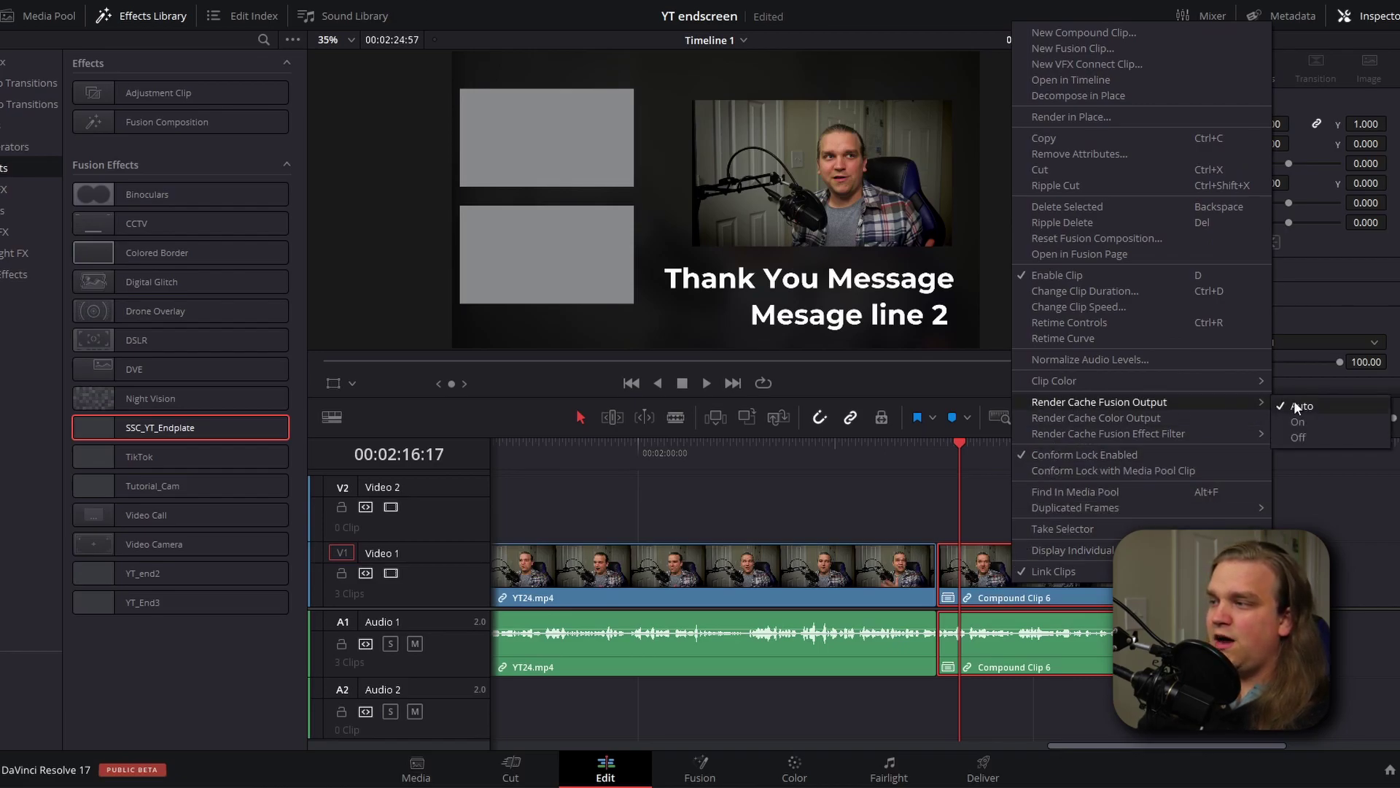
click(1307, 417)
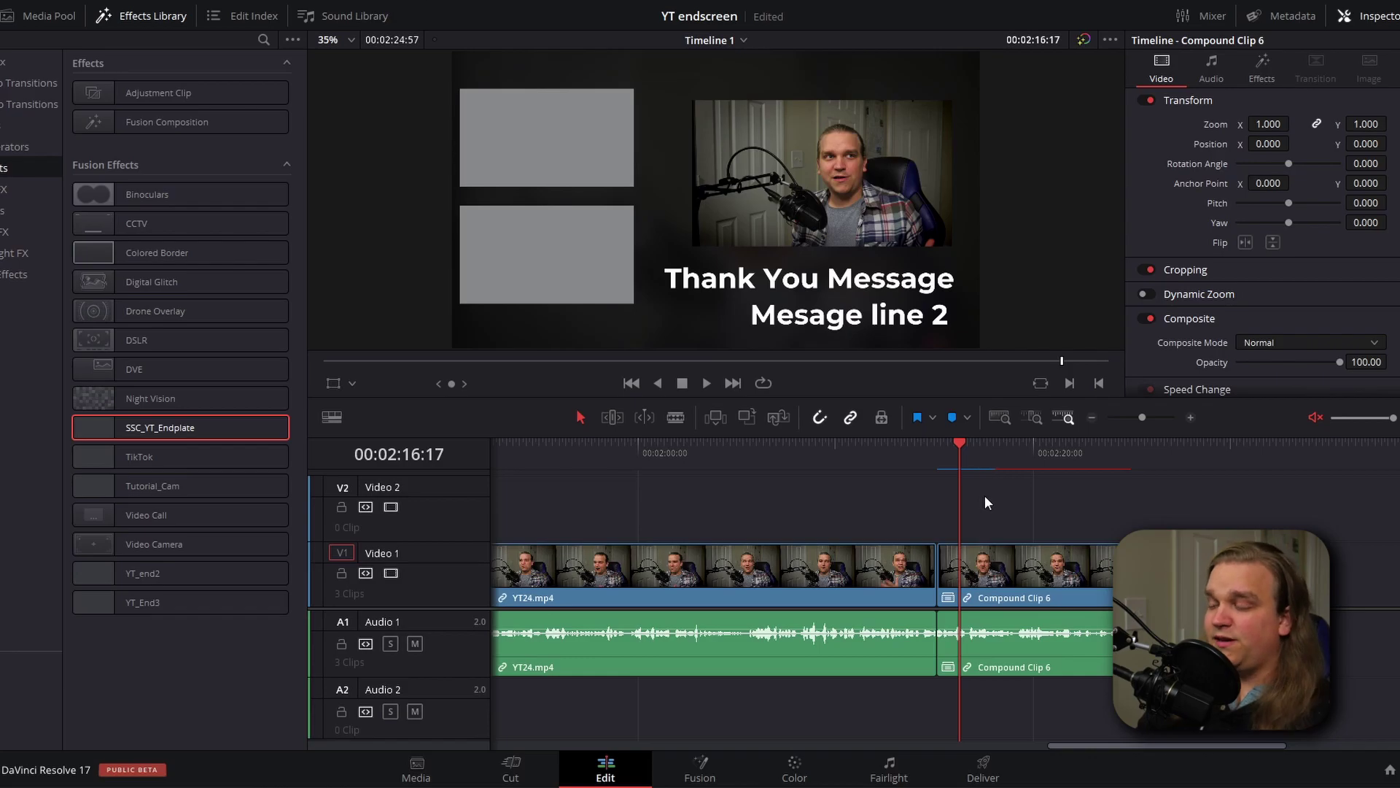
drag(960, 443, 954, 444)
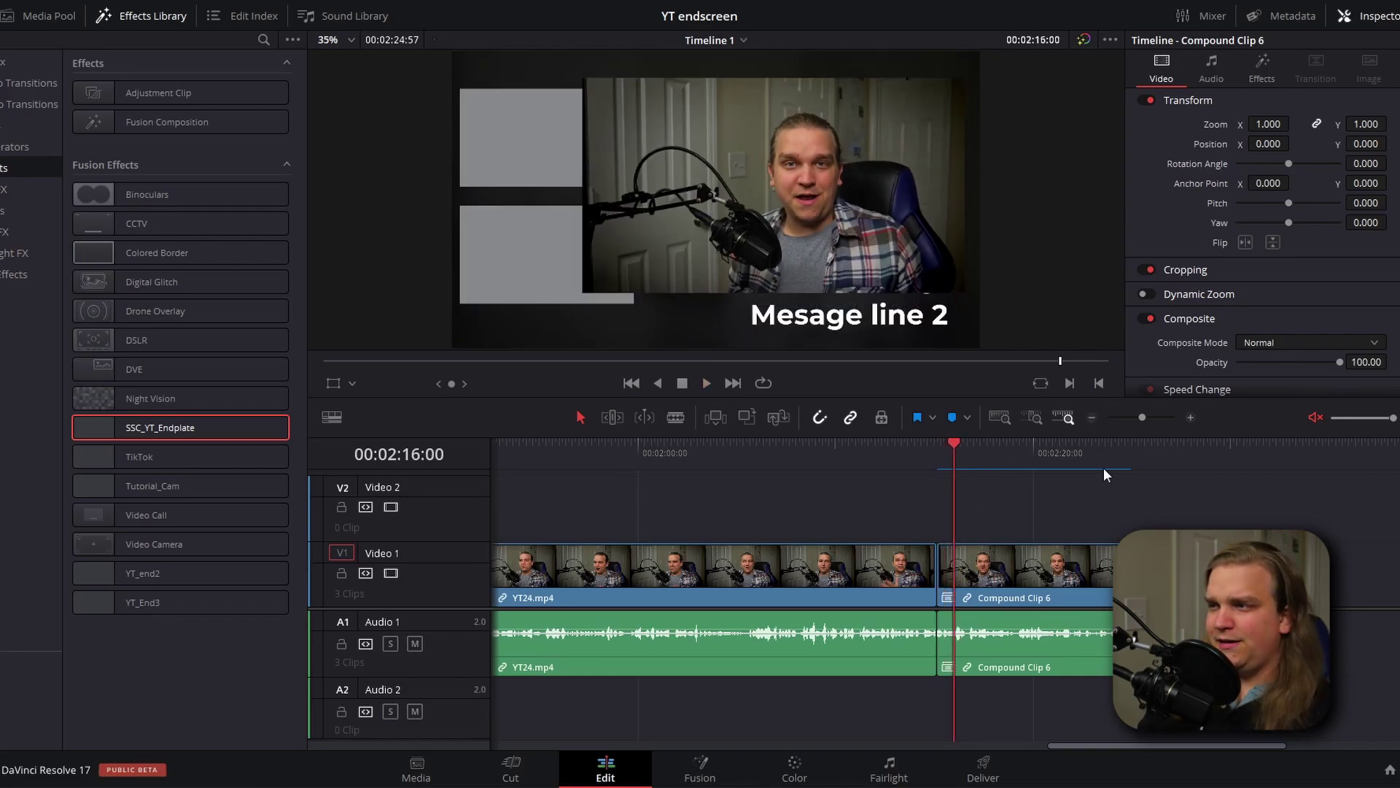
click(937, 445)
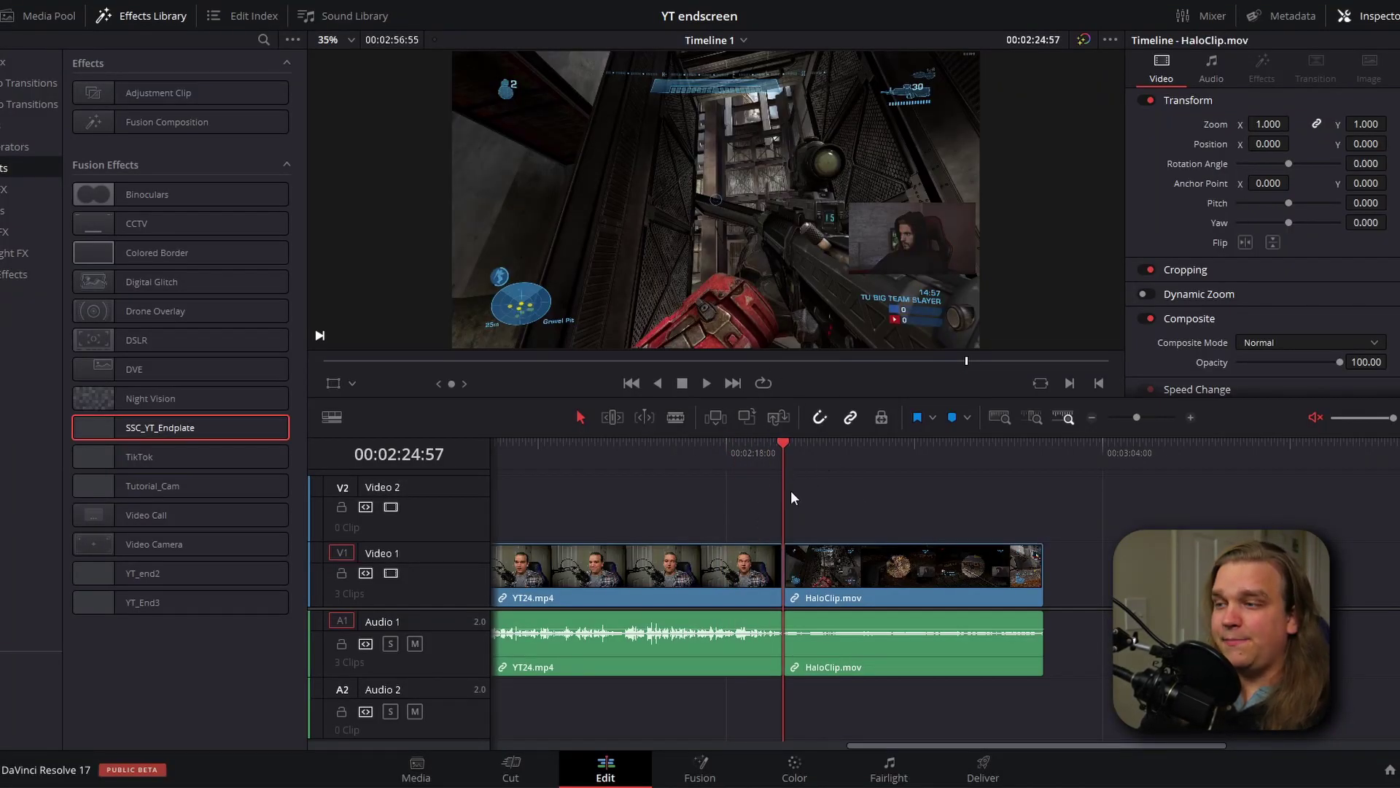
Step: Split YT24.mp4 where the endscreen starts and combine its tail with HaloClip.mov into a compound clip
drag(767, 452, 720, 480)
key(ctrl+b)
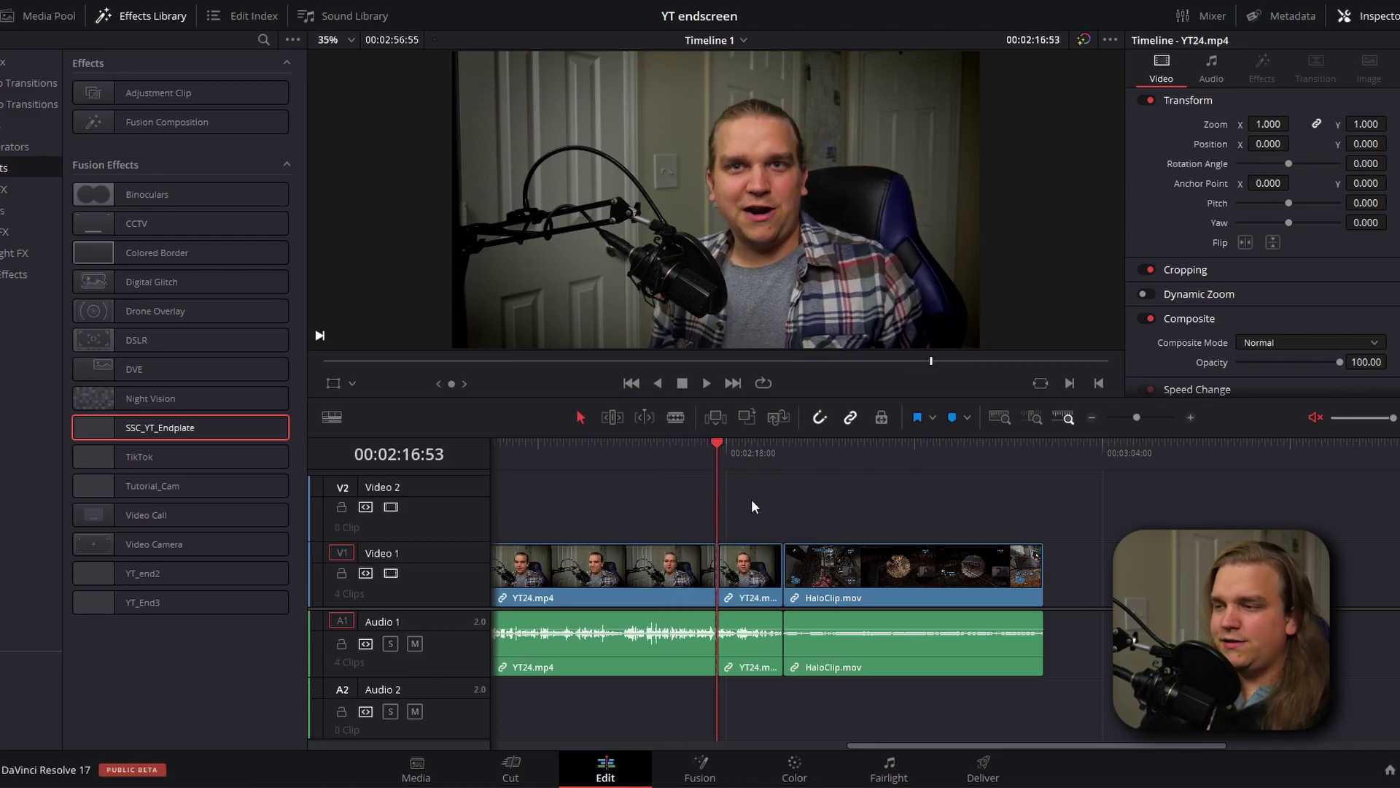
drag(802, 618, 894, 681)
right_click(844, 571)
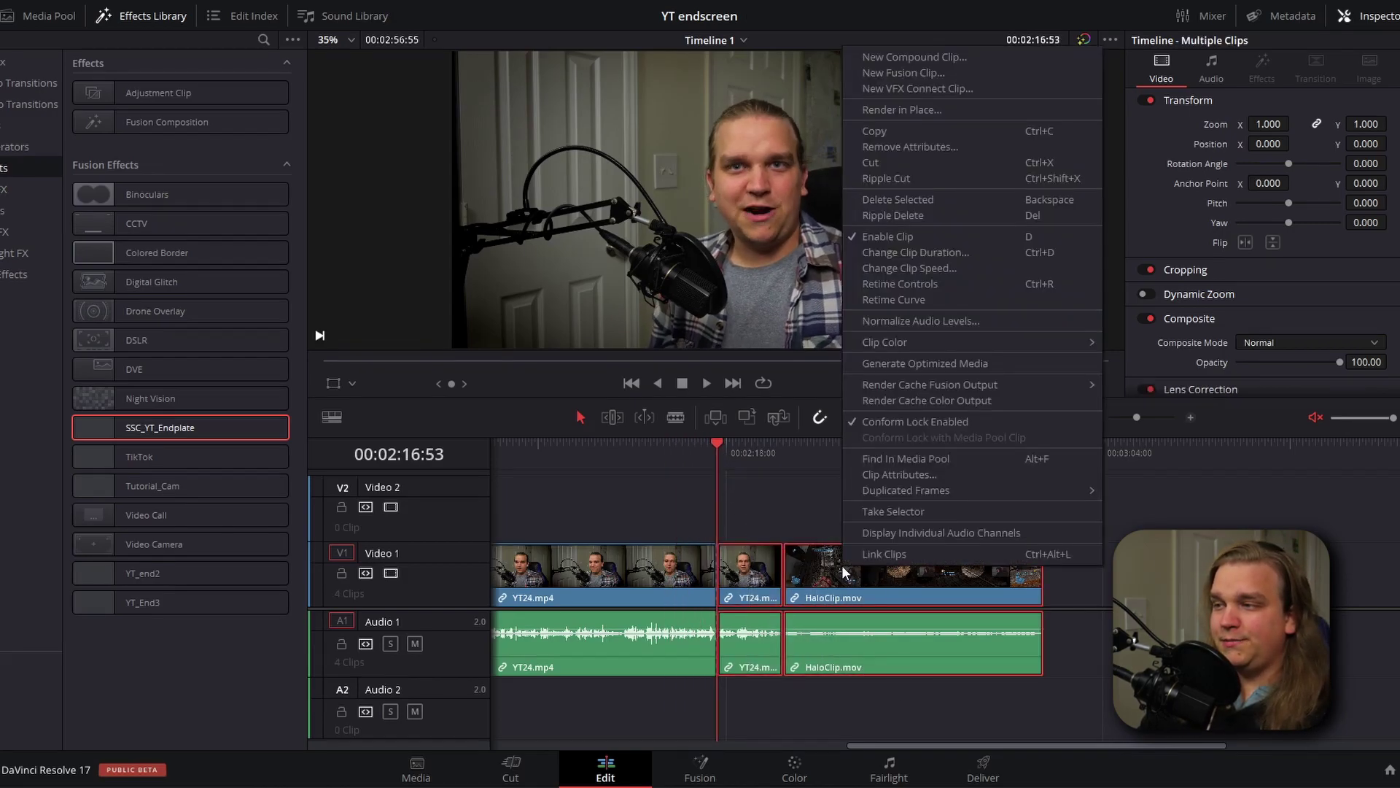
click(914, 56)
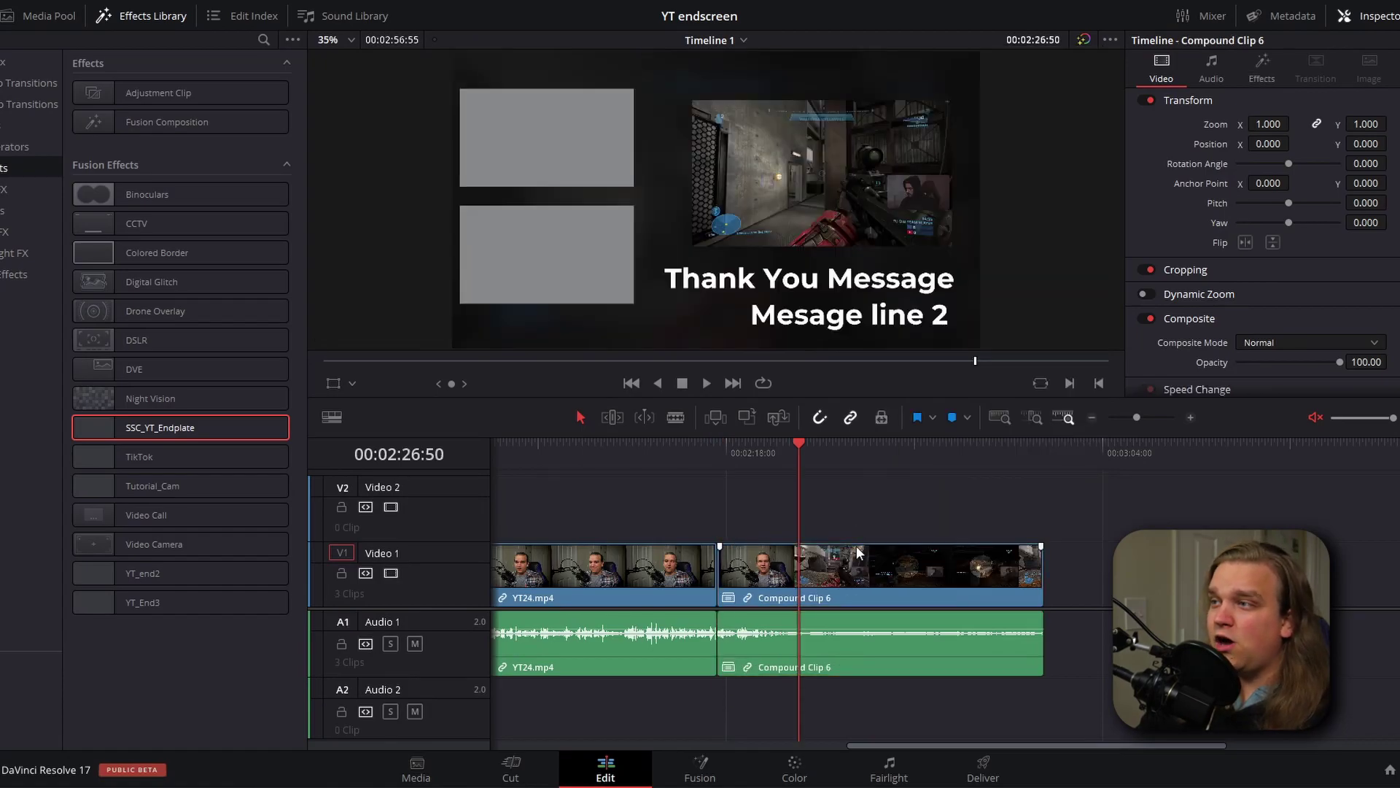
Step: Change the endscreen text to 'Thanks for watching!' and 'Like and subscribe!' with V Anchor 0.21
click(1264, 70)
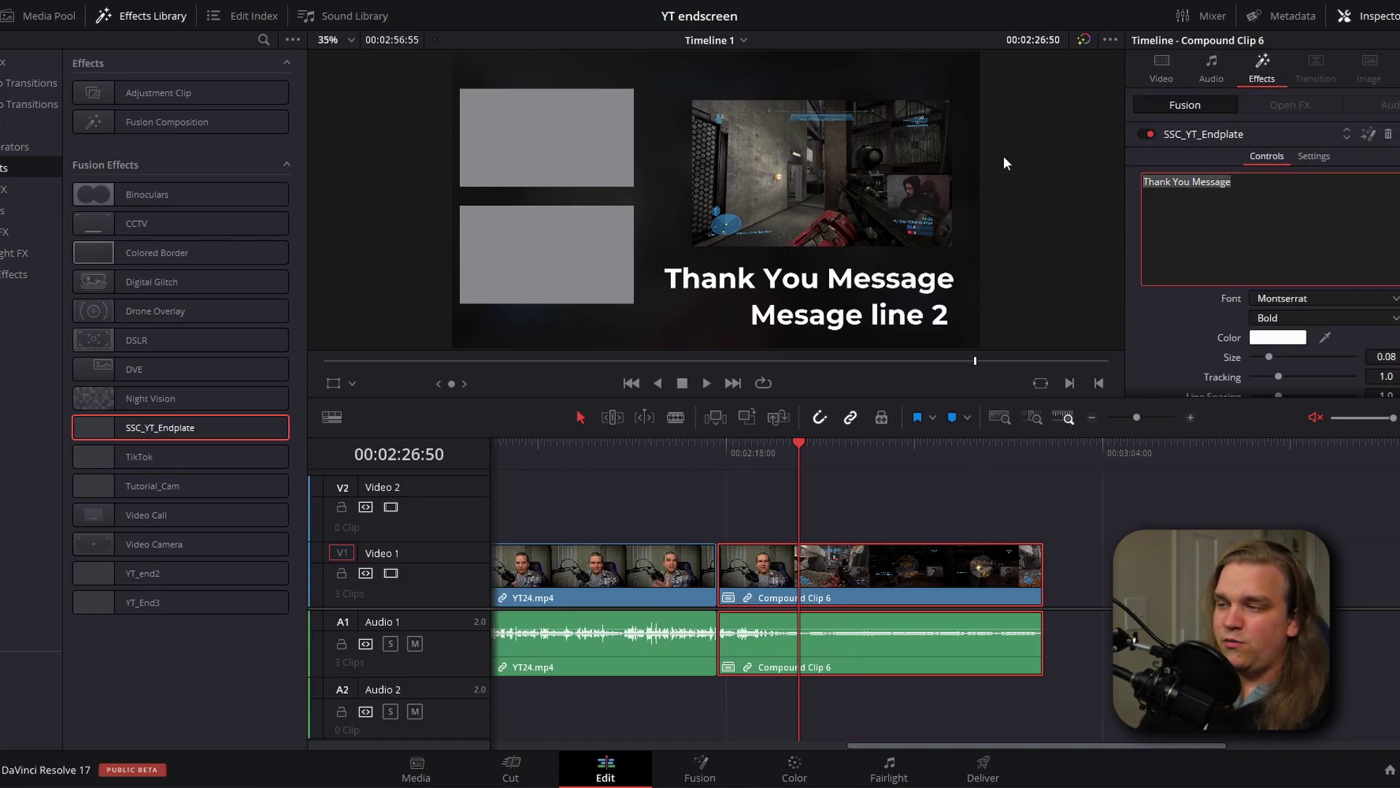
text(Thanks for watching!)
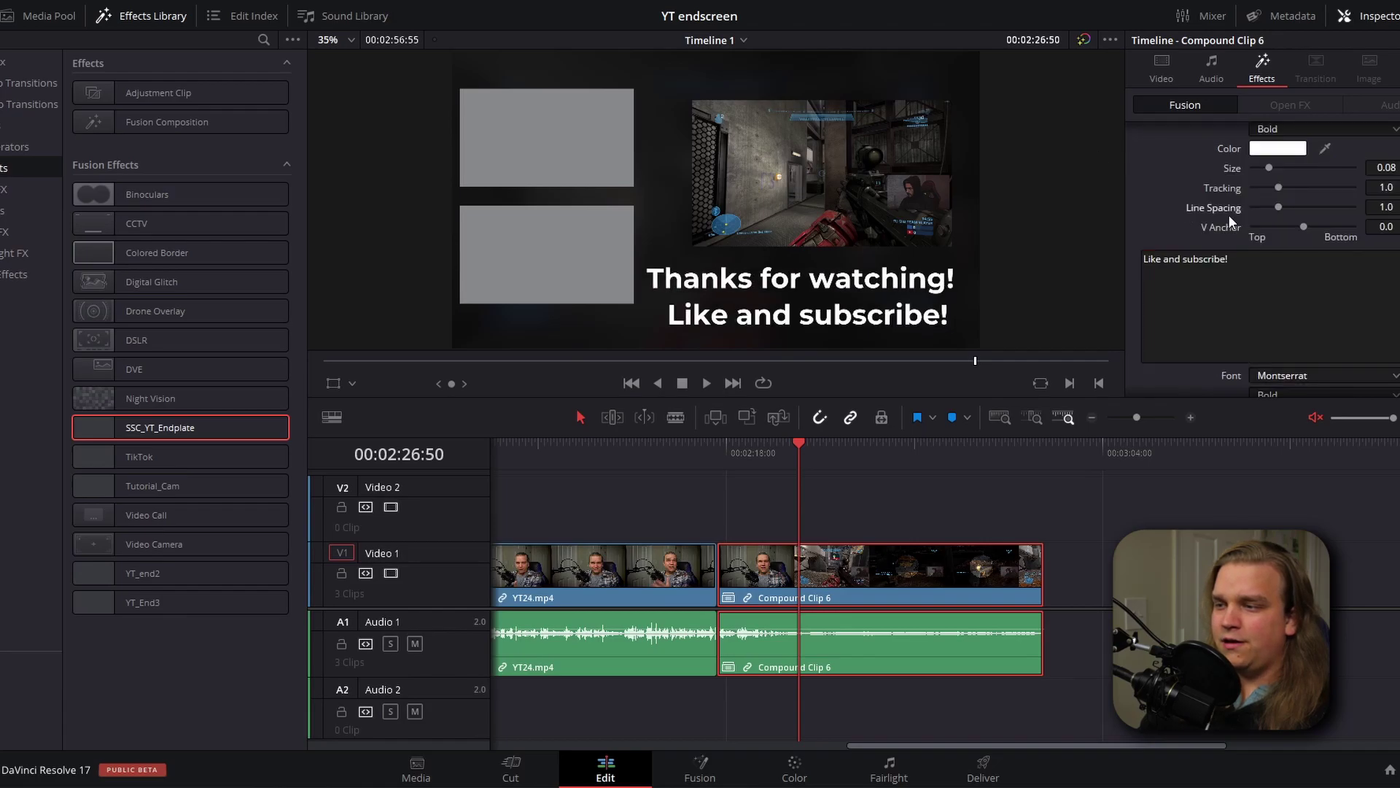
scroll(1234, 192, up, 1)
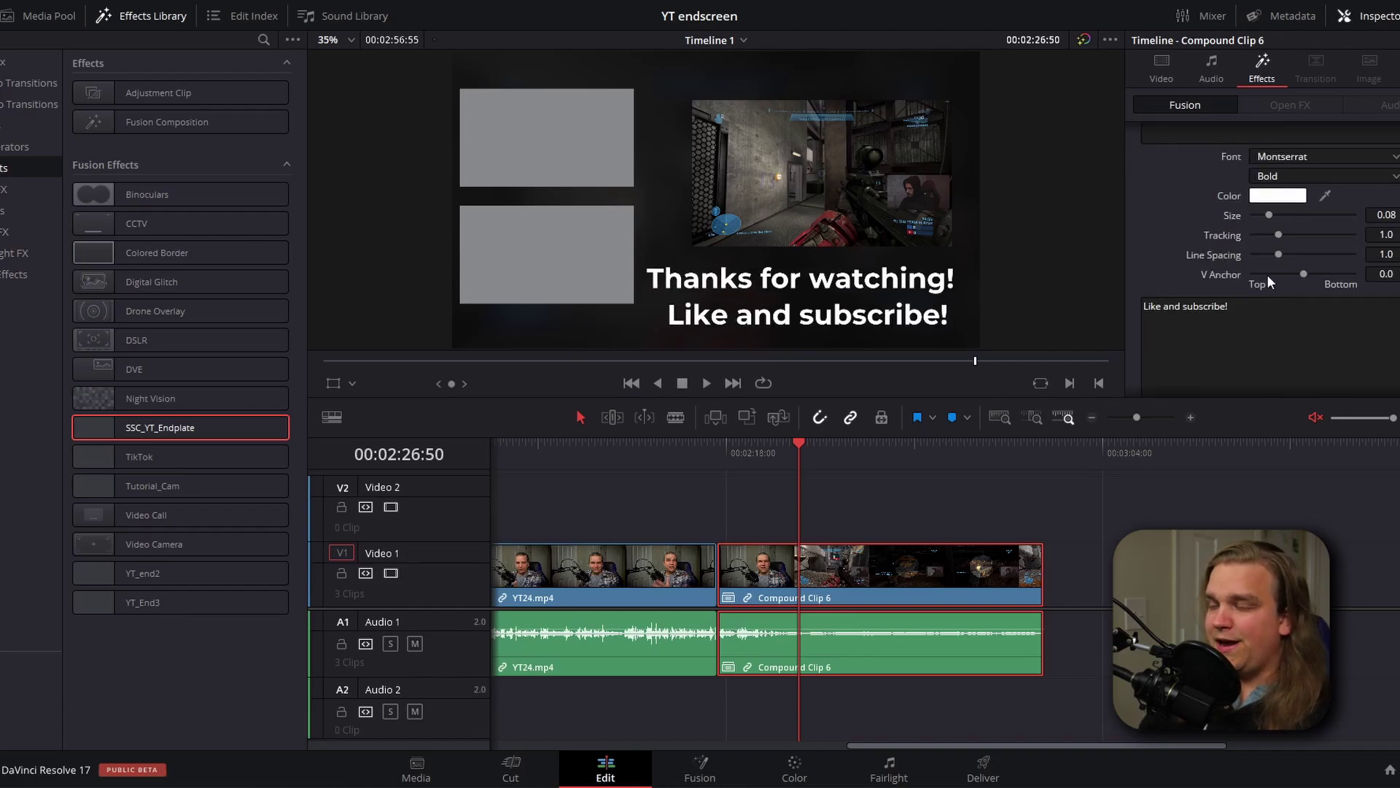
drag(1303, 273, 1314, 285)
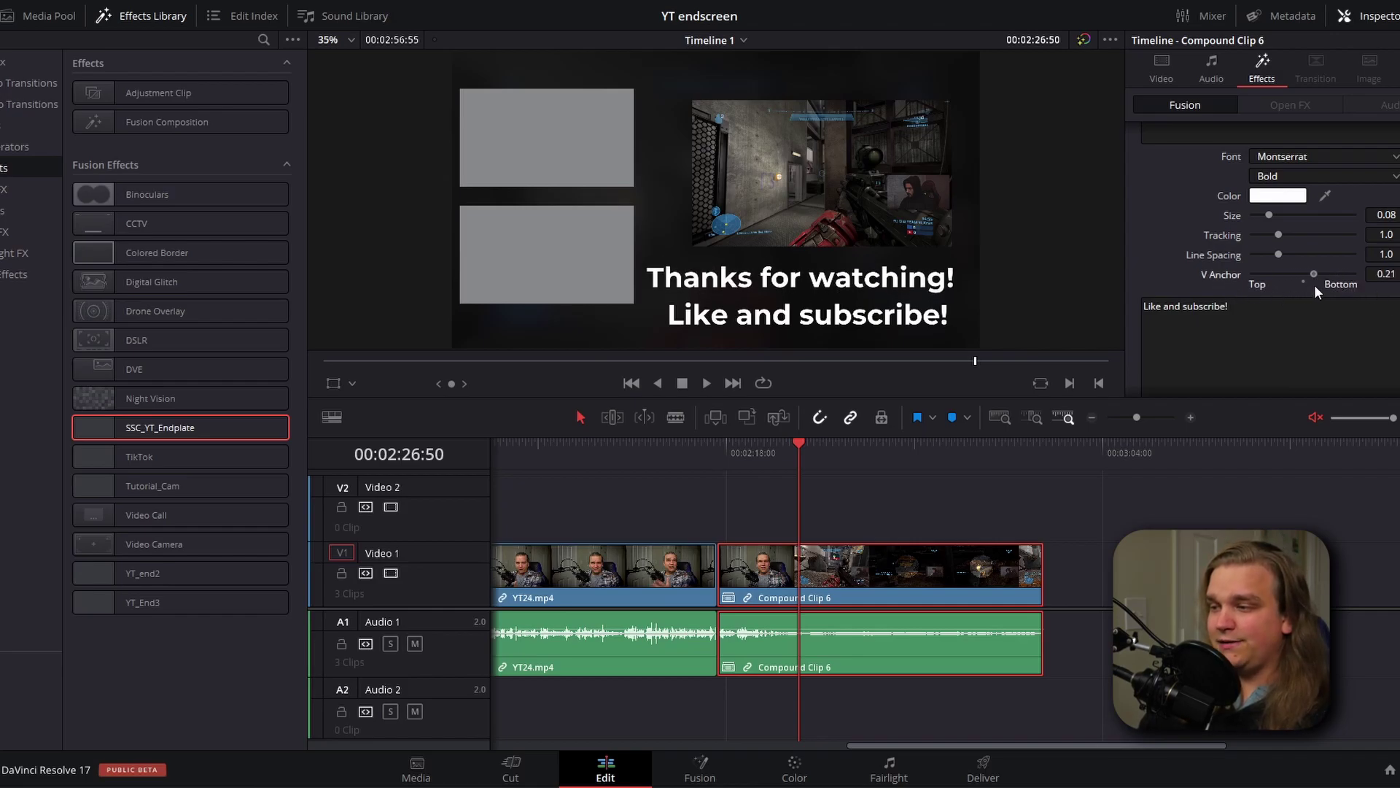